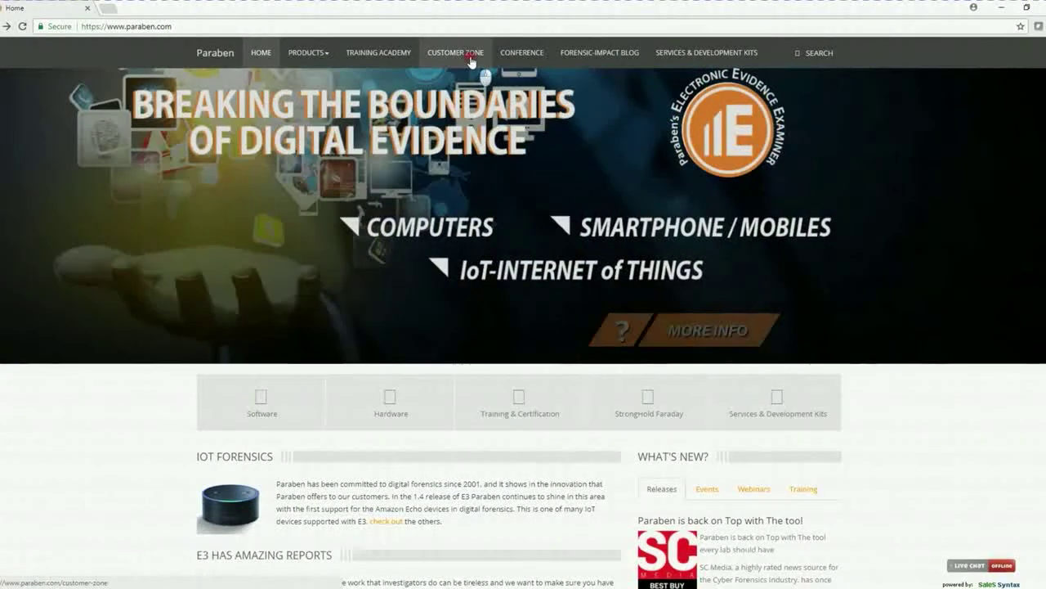
Download E3 Universal, the E3 Mobile Driver Pack and the Bootloader Drivers from the Products page.
left_click(455, 53)
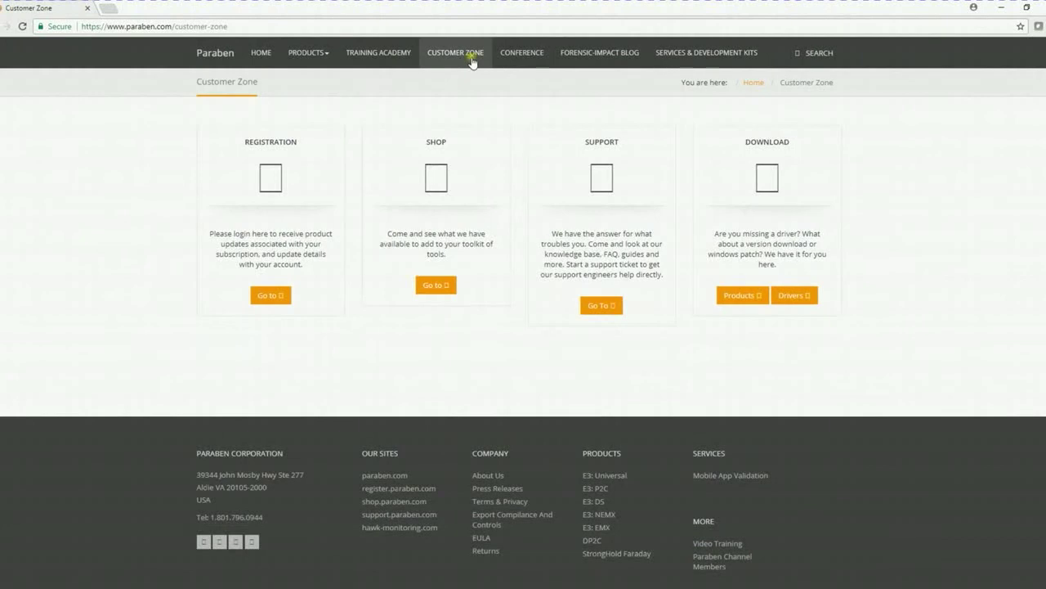
left_click(733, 299)
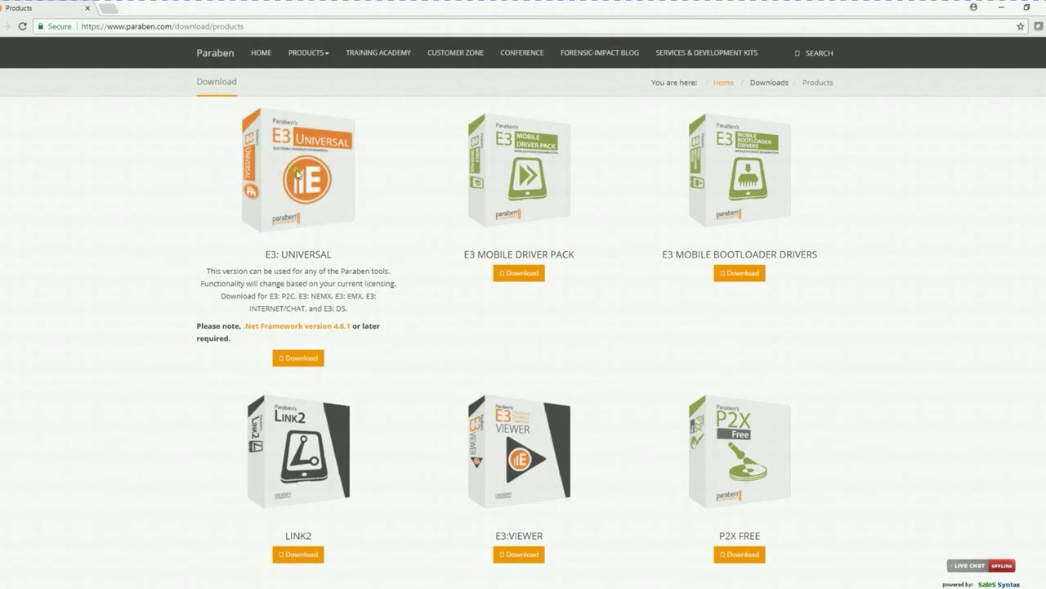
left_click(298, 360)
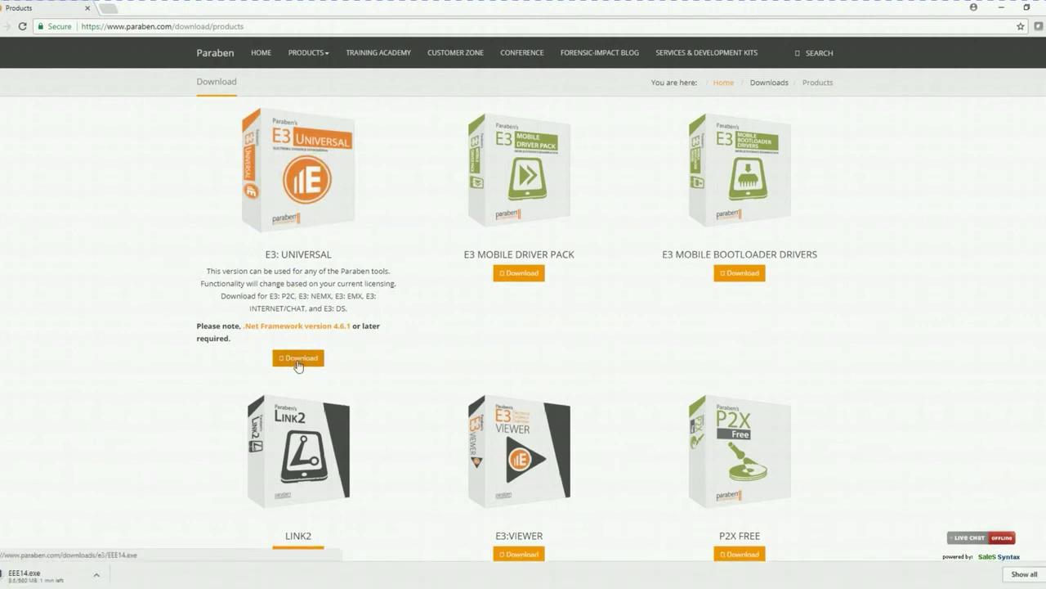
left_click(530, 274)
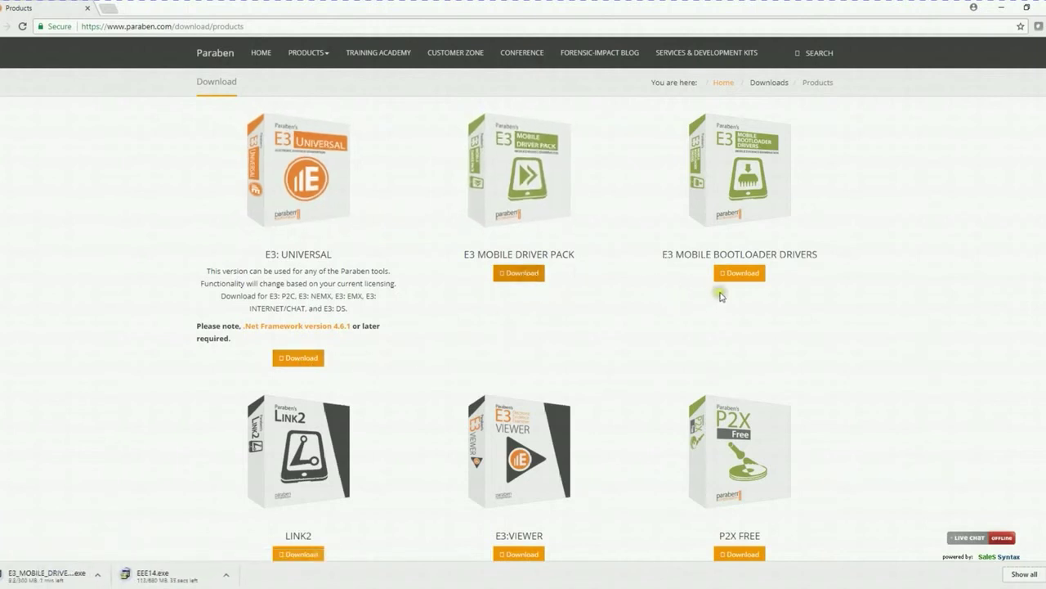
left_click(741, 276)
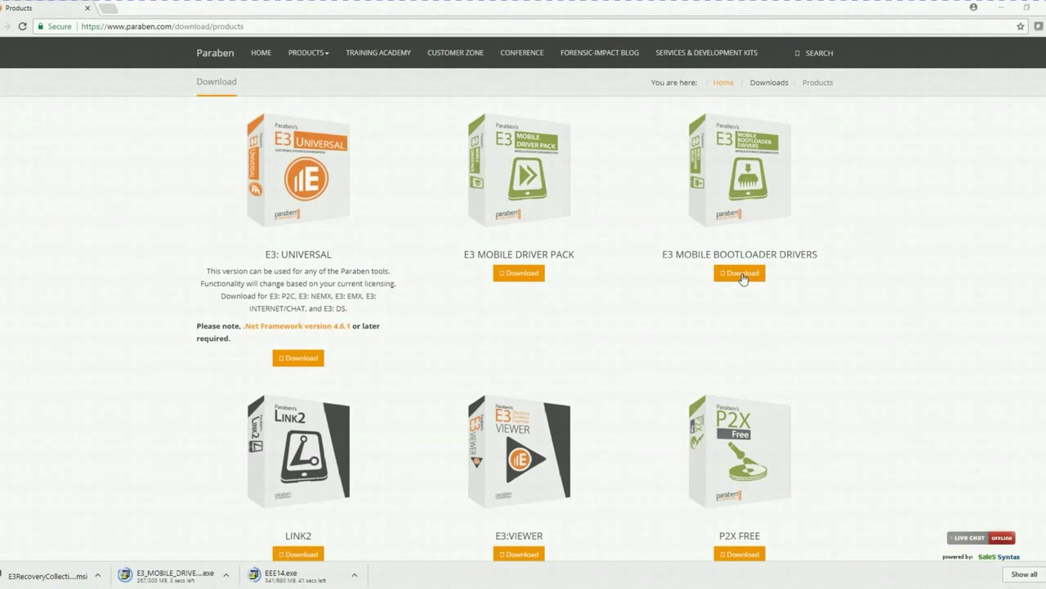
Return from the Products page to the Customer Zone page.
scroll(602, 351, "down", 4)
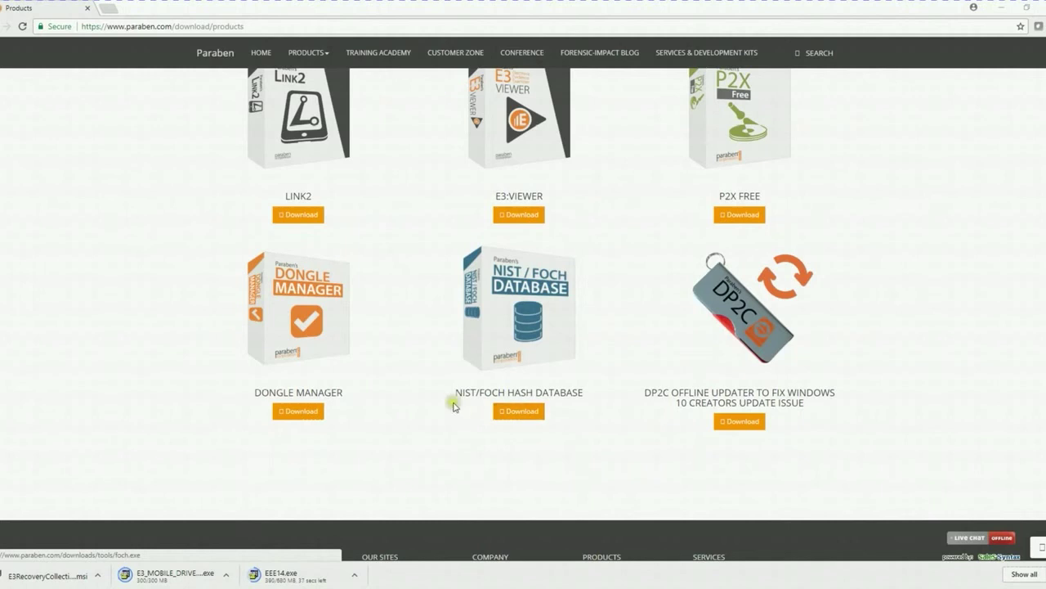
scroll(449, 402, "up", 5)
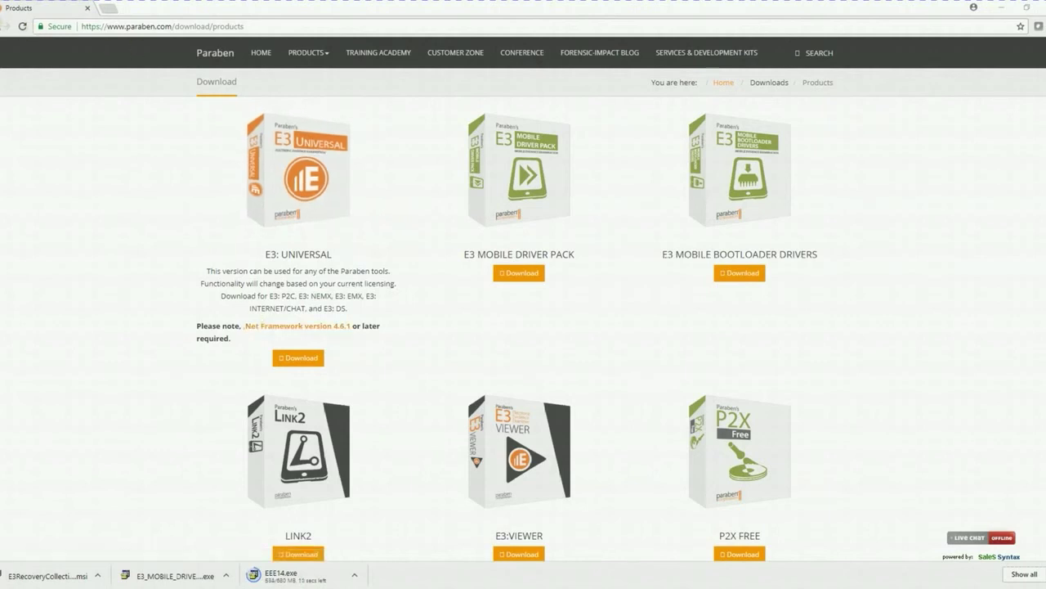
left_click(6, 26)
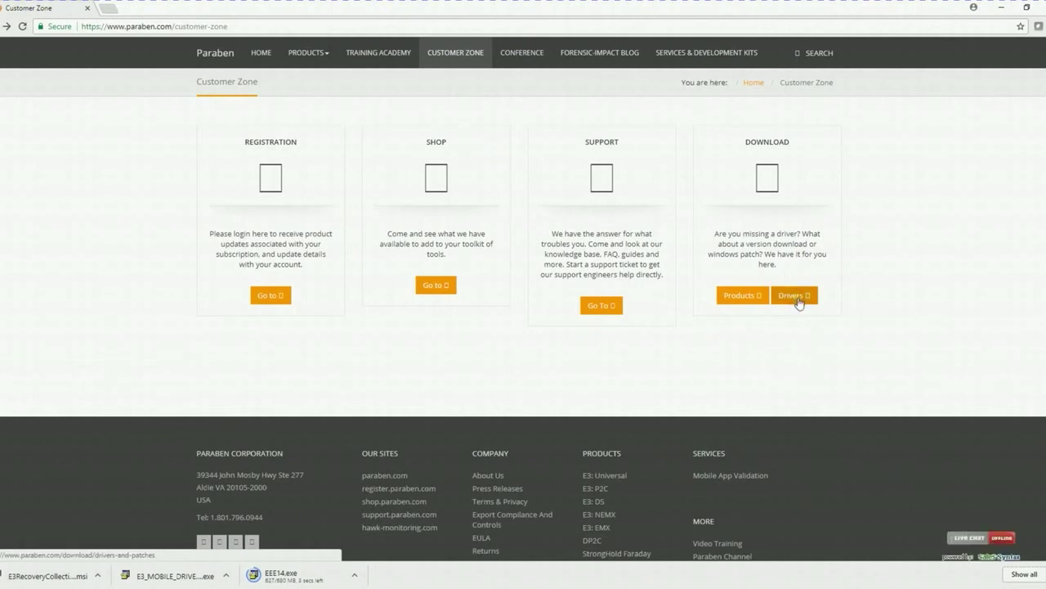
Browse the driver packages listed on the Drivers and Patches page.
left_click(797, 296)
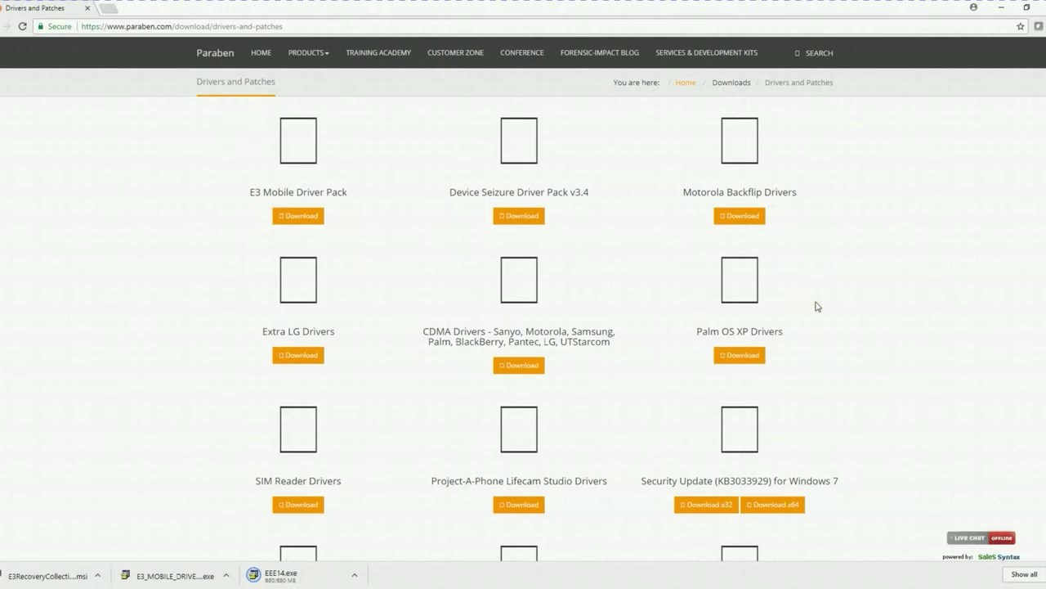
scroll(823, 305, "down", 2)
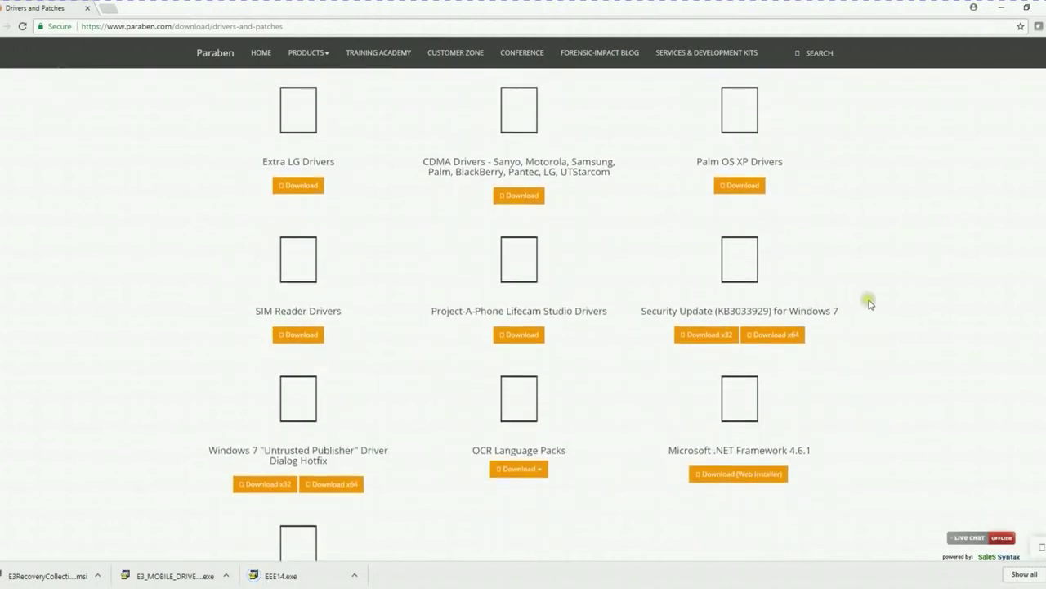
scroll(875, 301, "down", 1)
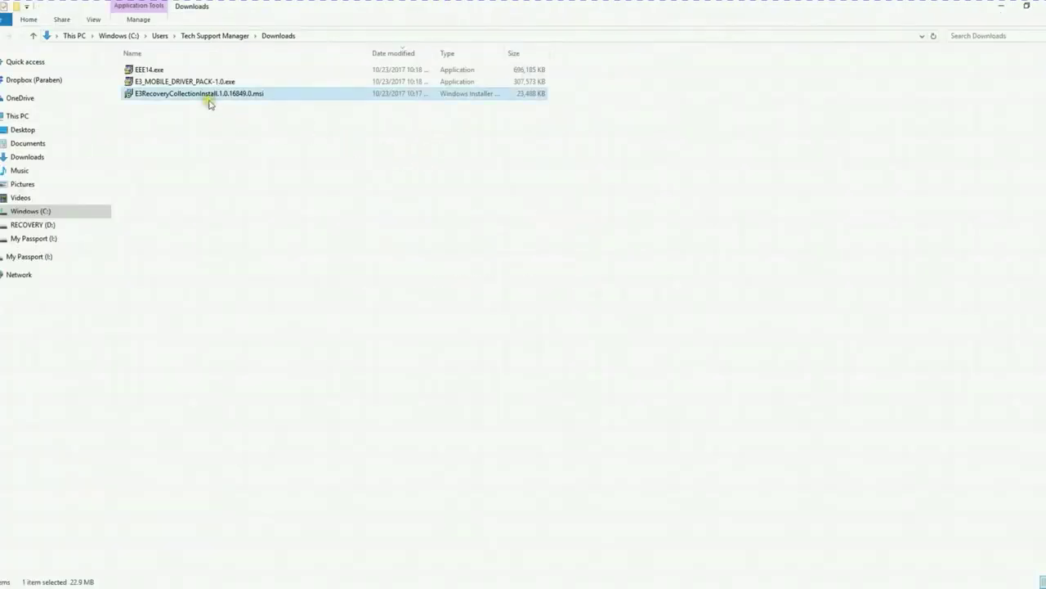
Run EEE14.exe from Downloads to bring up the E3 1.4.10211.25016 installer.
left_click(196, 71)
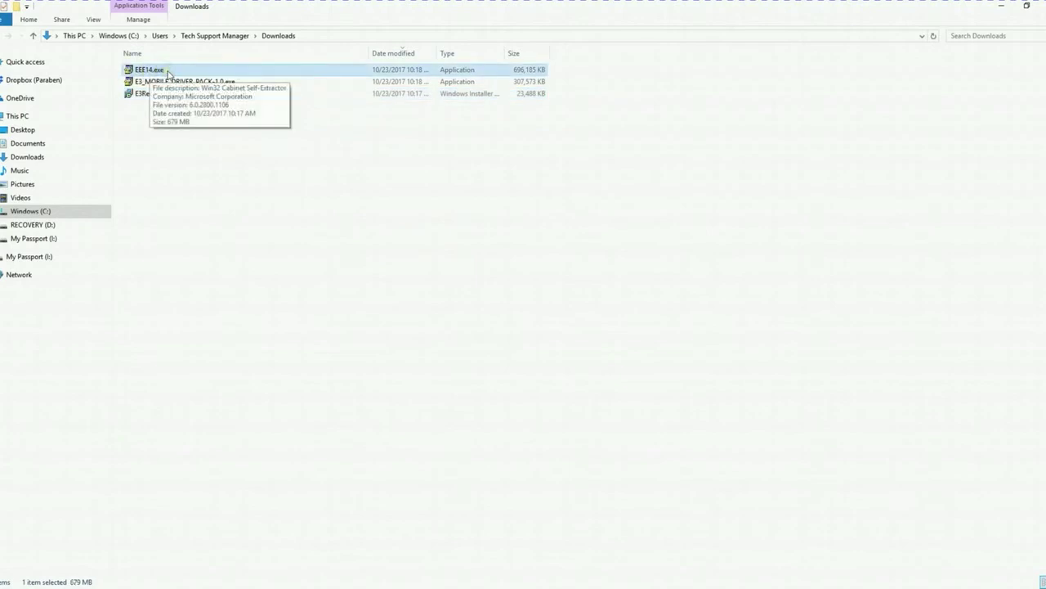
double_click(167, 71)
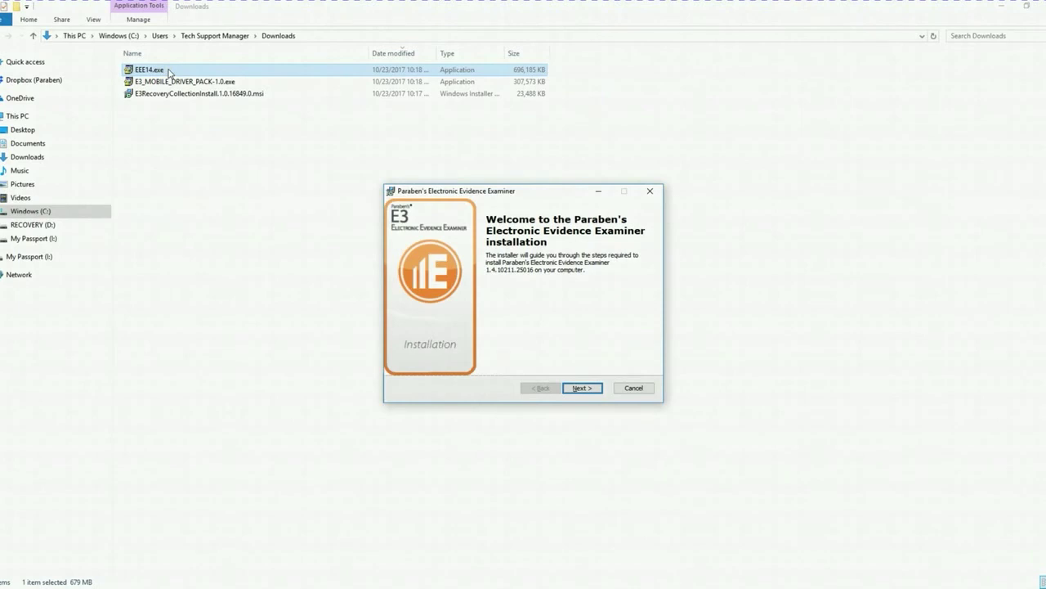
Install Electronic Evidence Examiner to the default folder, skipping the driver pack page and declining restart.
left_click(585, 389)
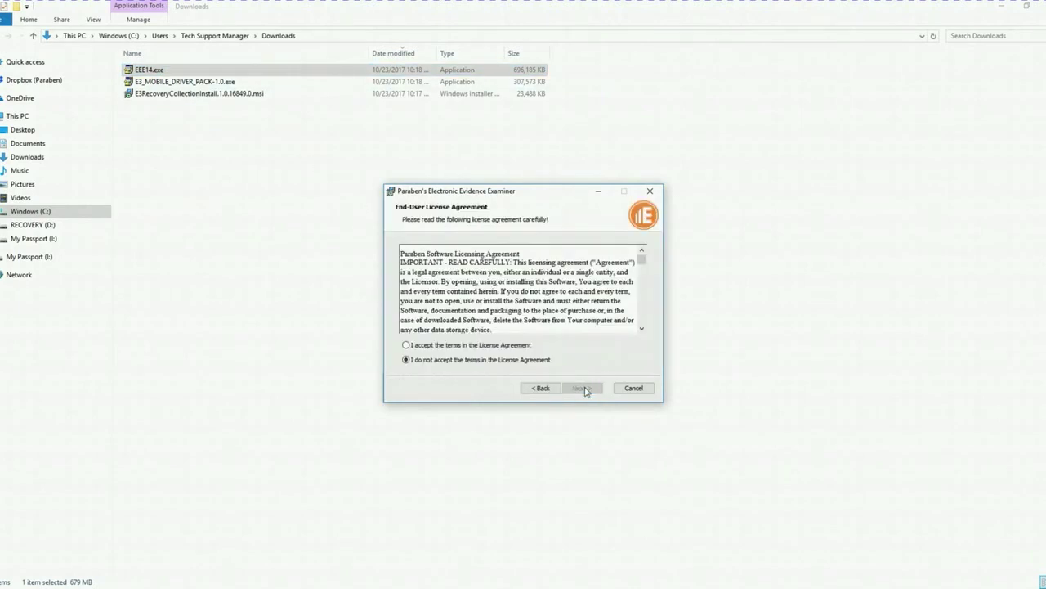
left_click(510, 348)
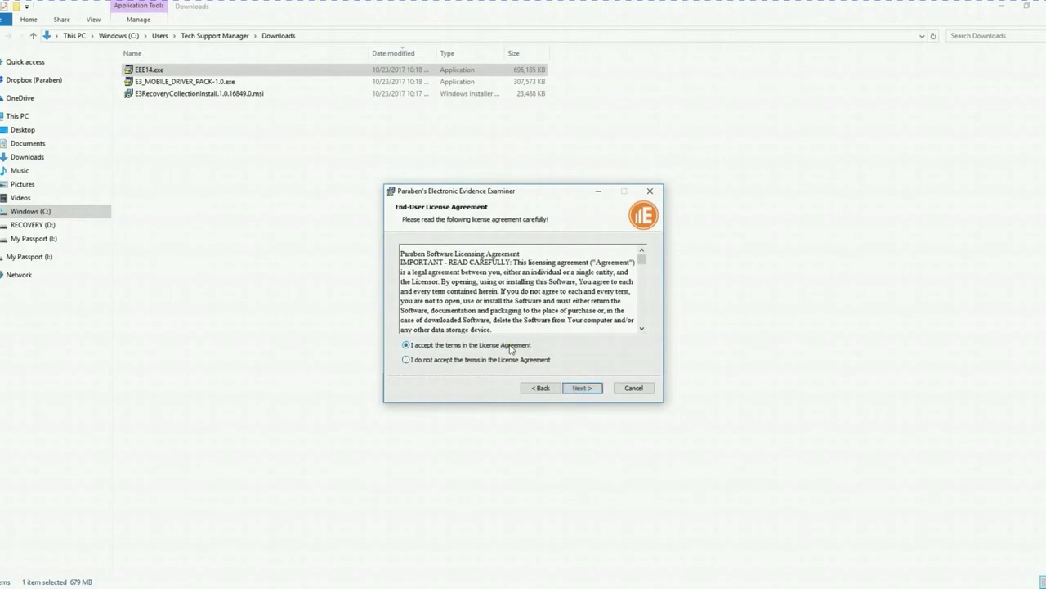
left_click(582, 389)
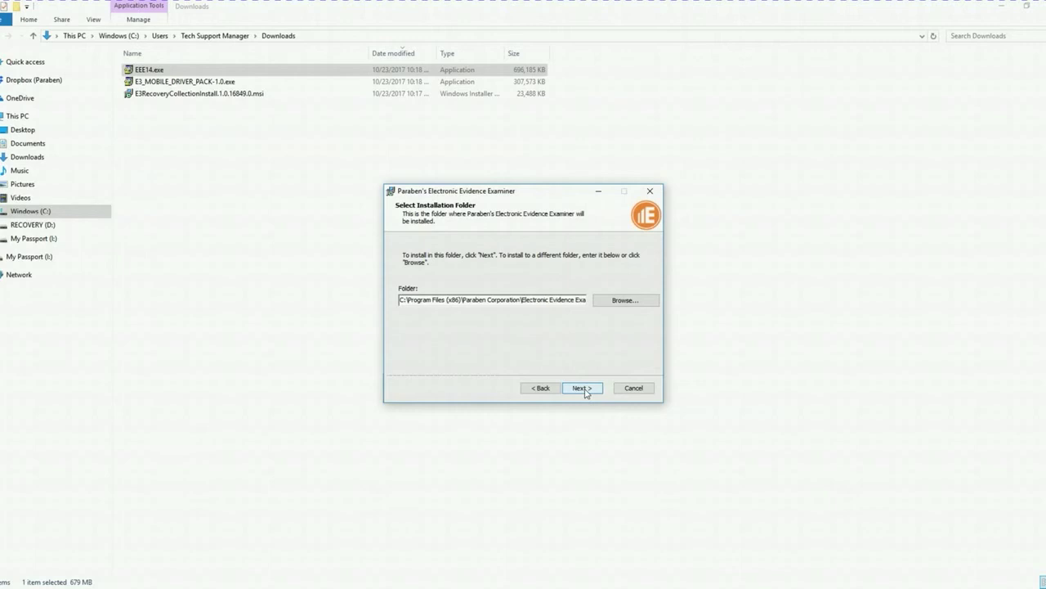
left_click(583, 390)
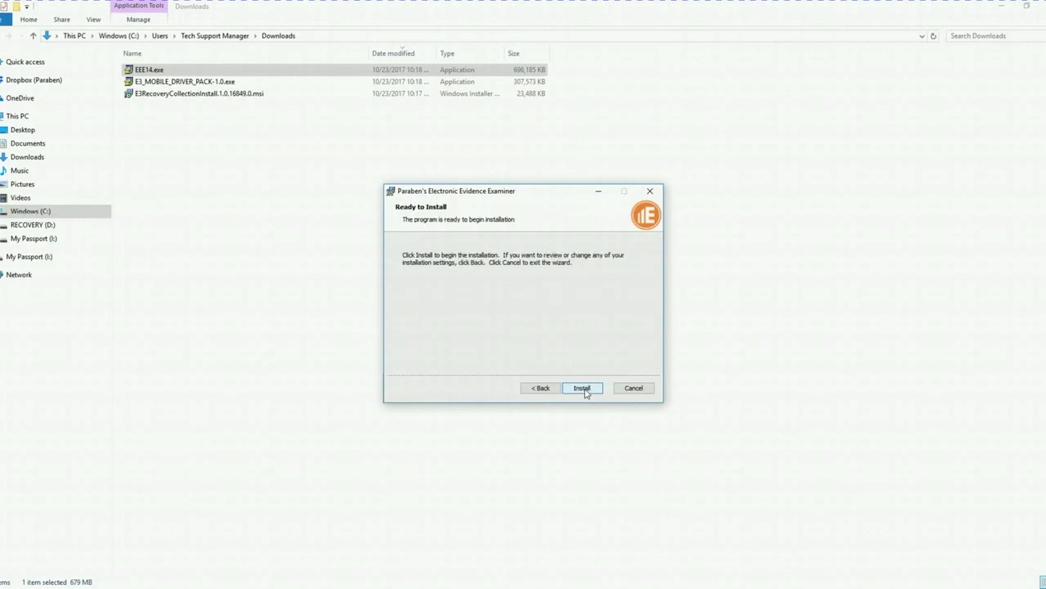
left_click(583, 390)
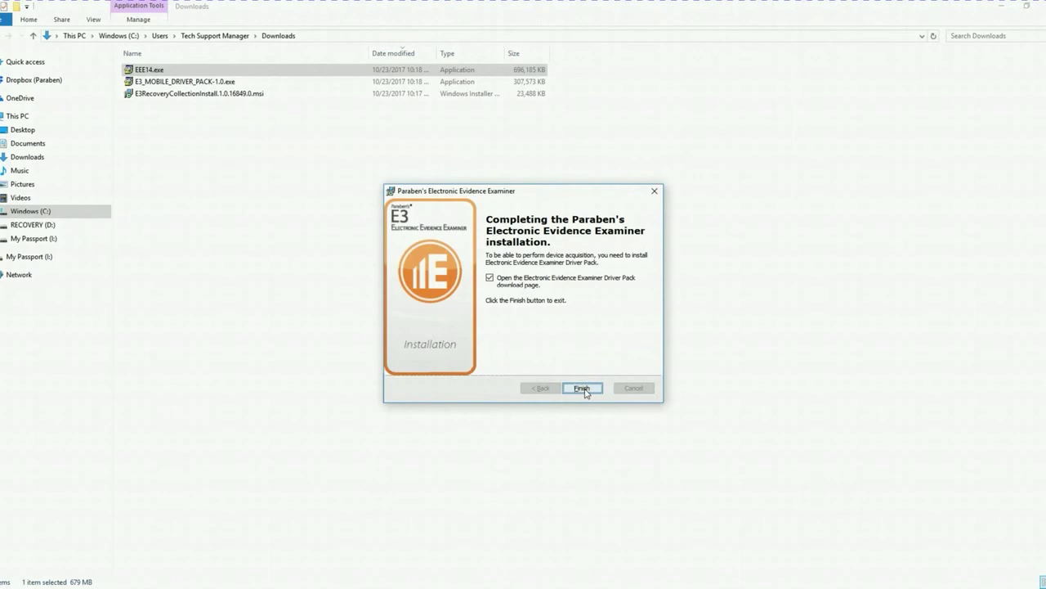
left_click(491, 279)
left_click(585, 389)
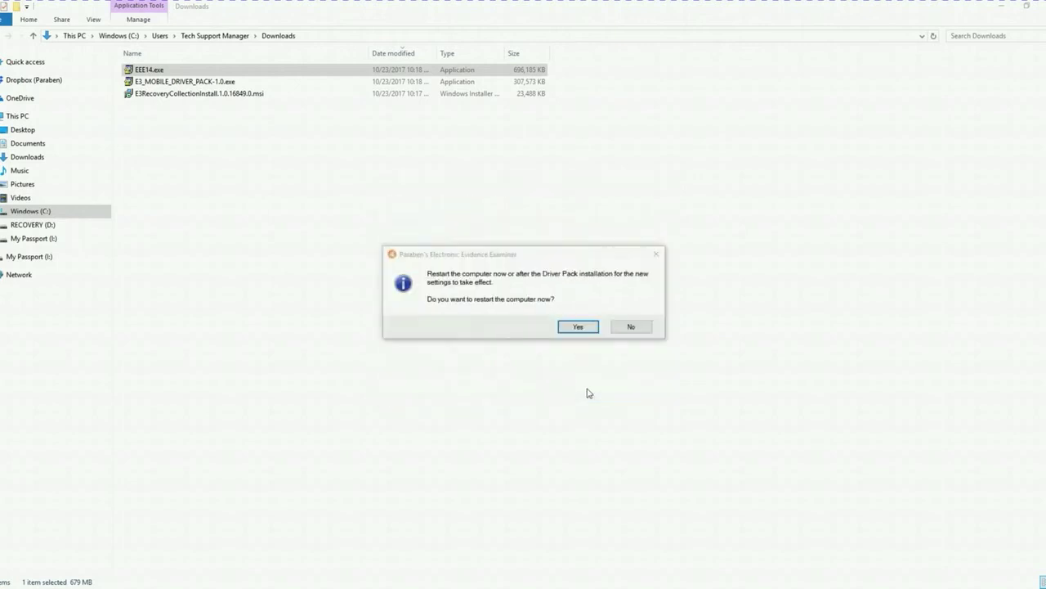
left_click(628, 335)
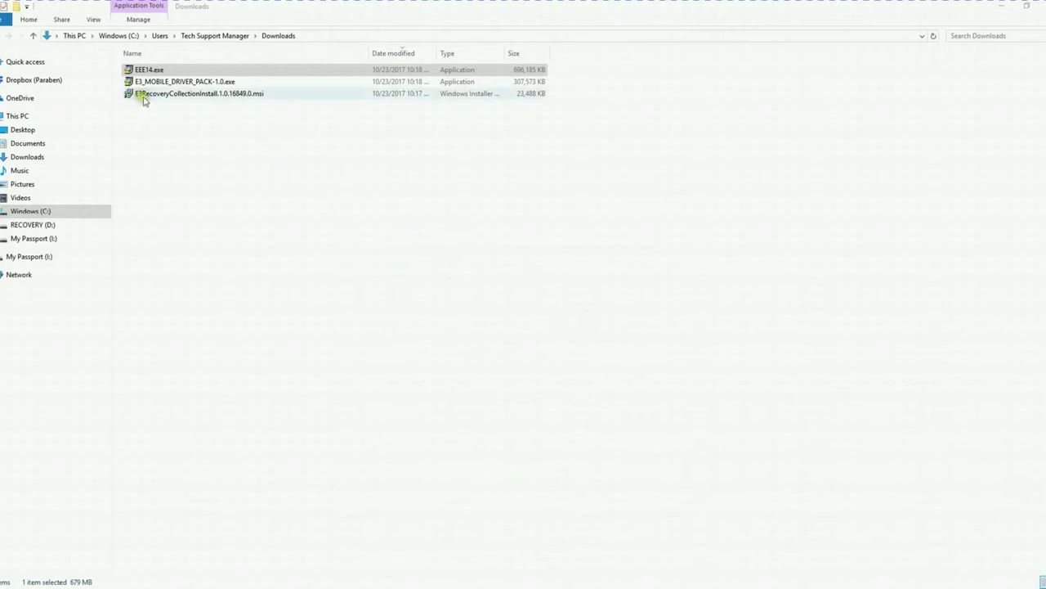
Run E3_MOBILE_DRIVER_PACK-1.0.exe, accept its license and install with the default features.
left_click(197, 83)
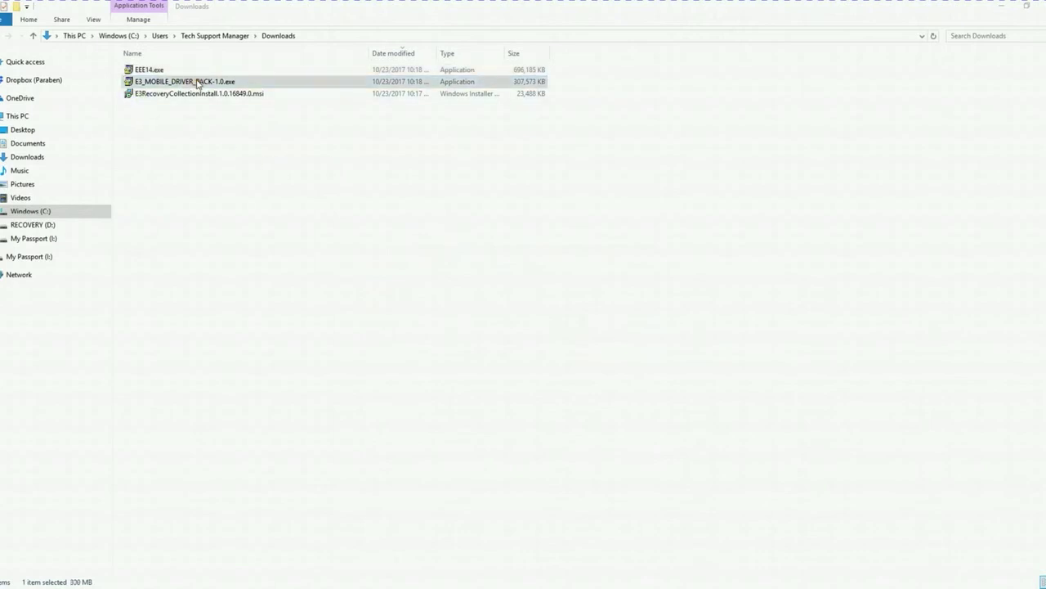
left_click(211, 83)
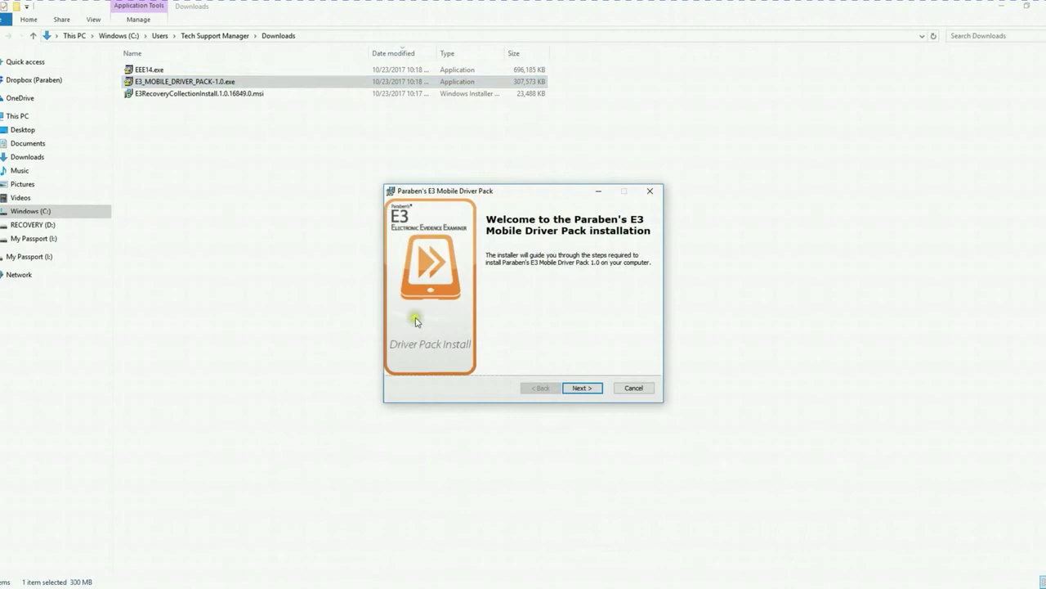
left_click(594, 389)
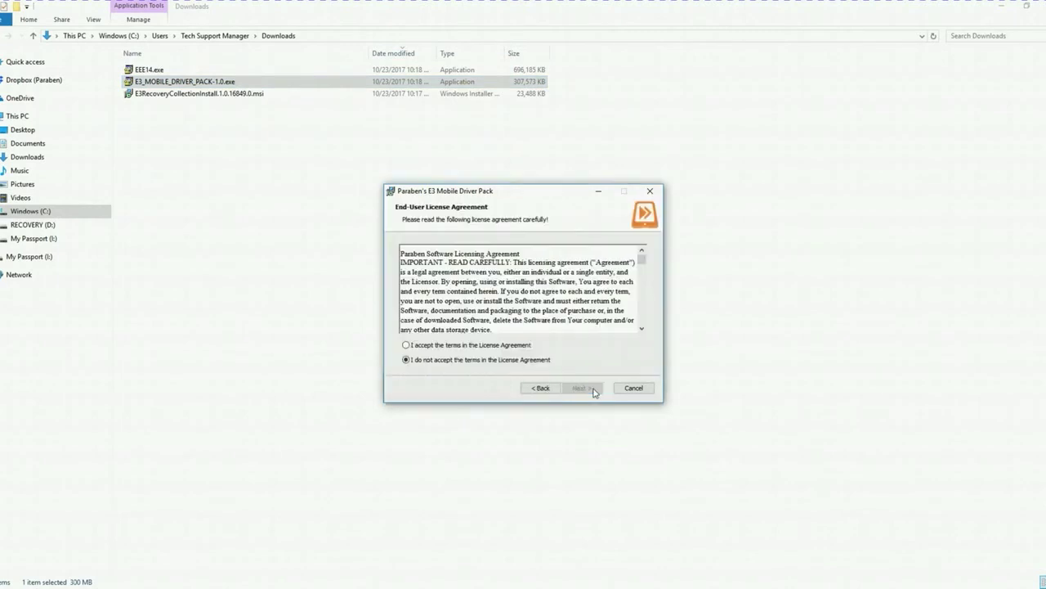
left_click(527, 344)
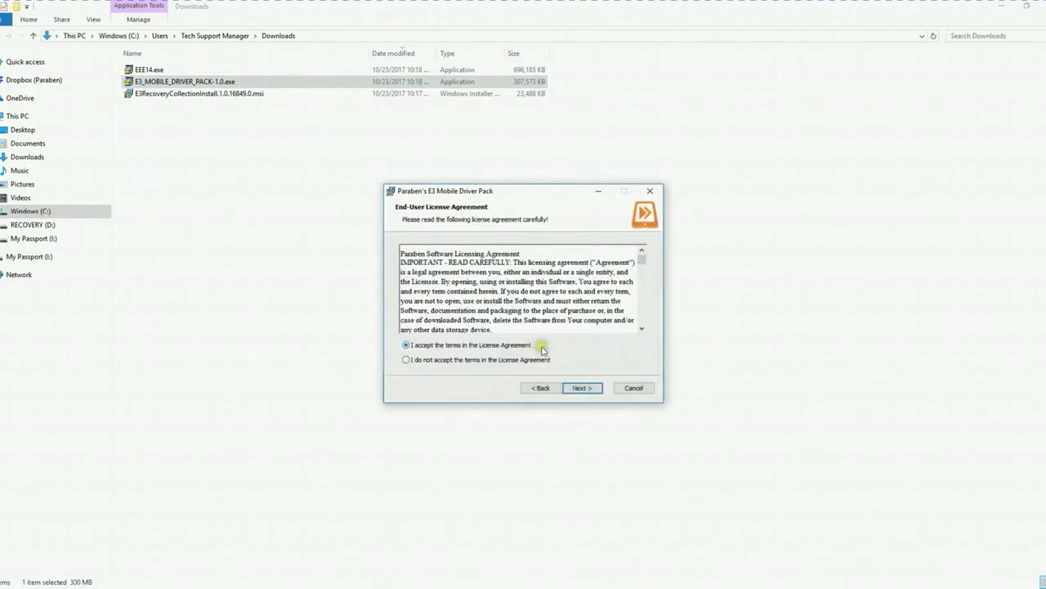
left_click(583, 394)
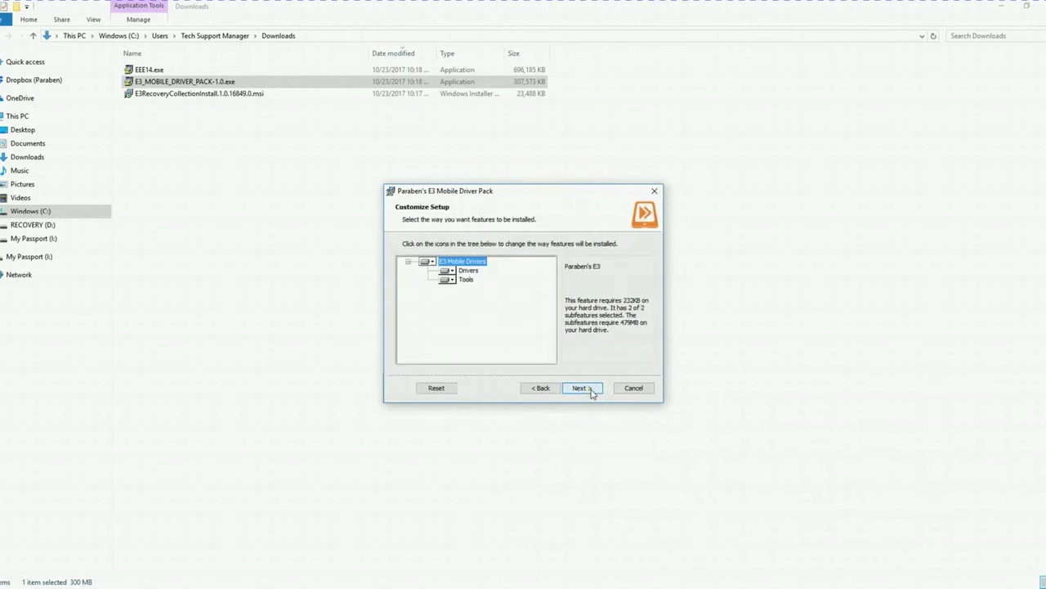
left_click(582, 389)
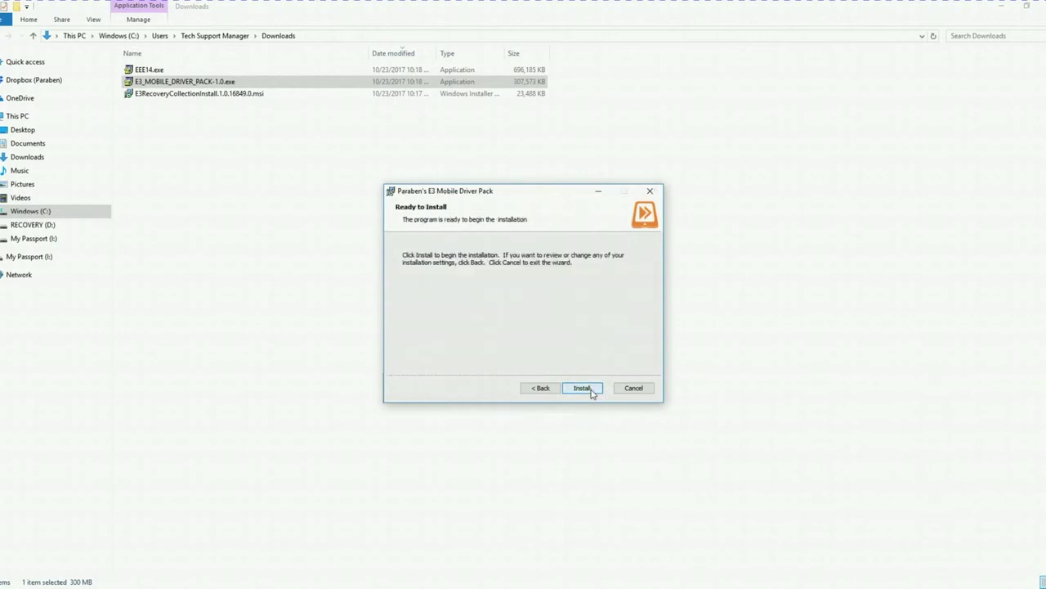
left_click(591, 390)
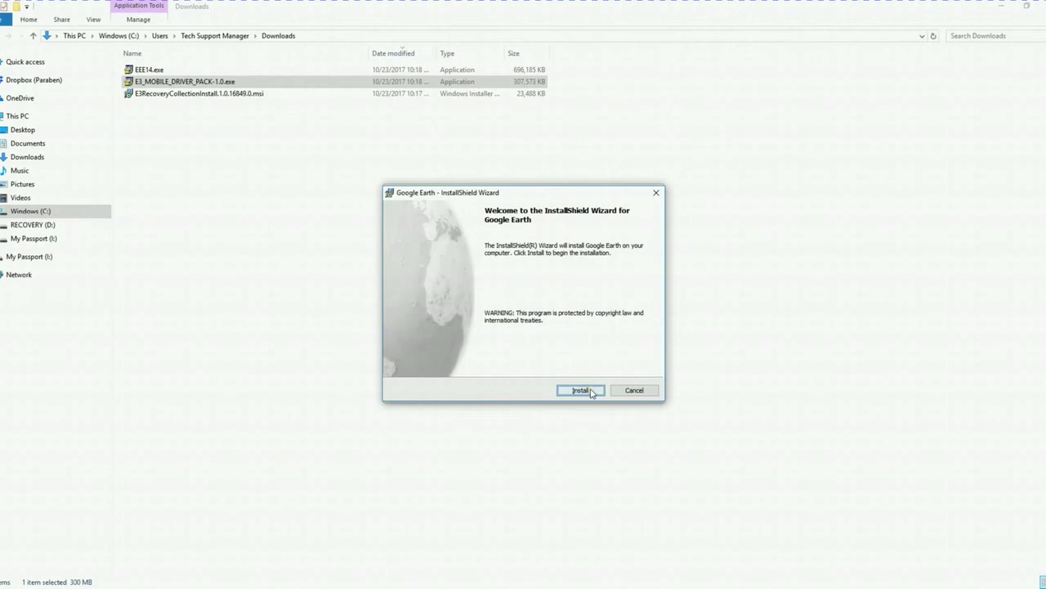
Install Google Earth with 'Help us improve' and 'Launch Google Earth' unchecked, then finish.
left_click(589, 391)
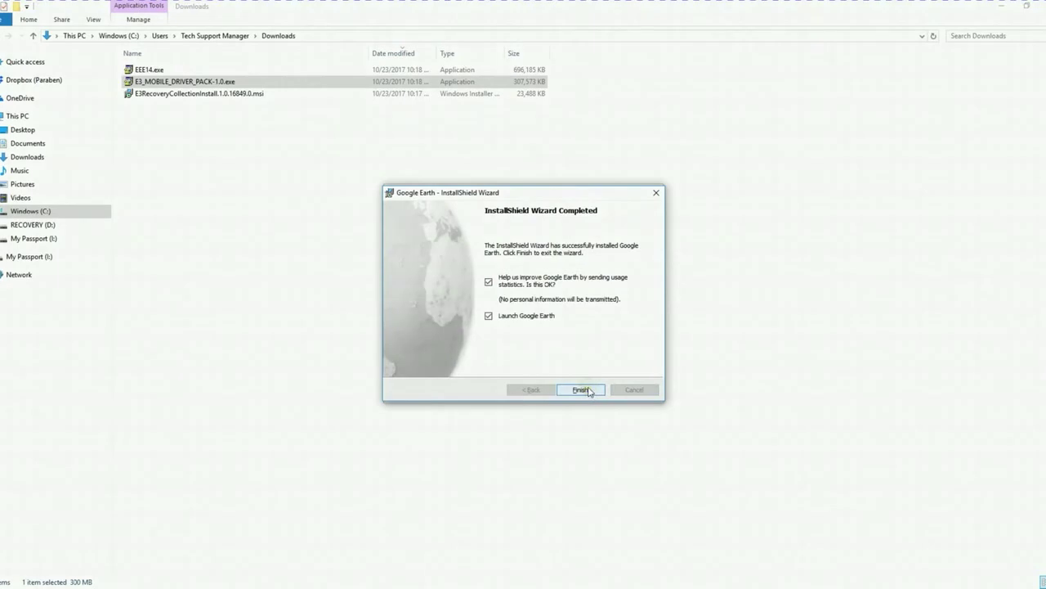
left_click(490, 282)
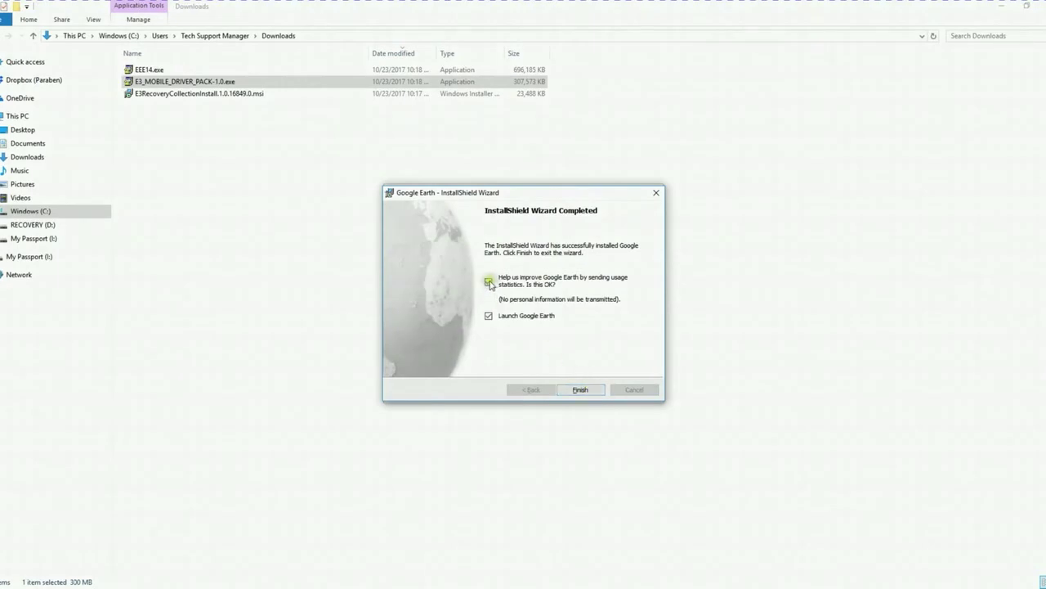
left_click(489, 316)
left_click(581, 392)
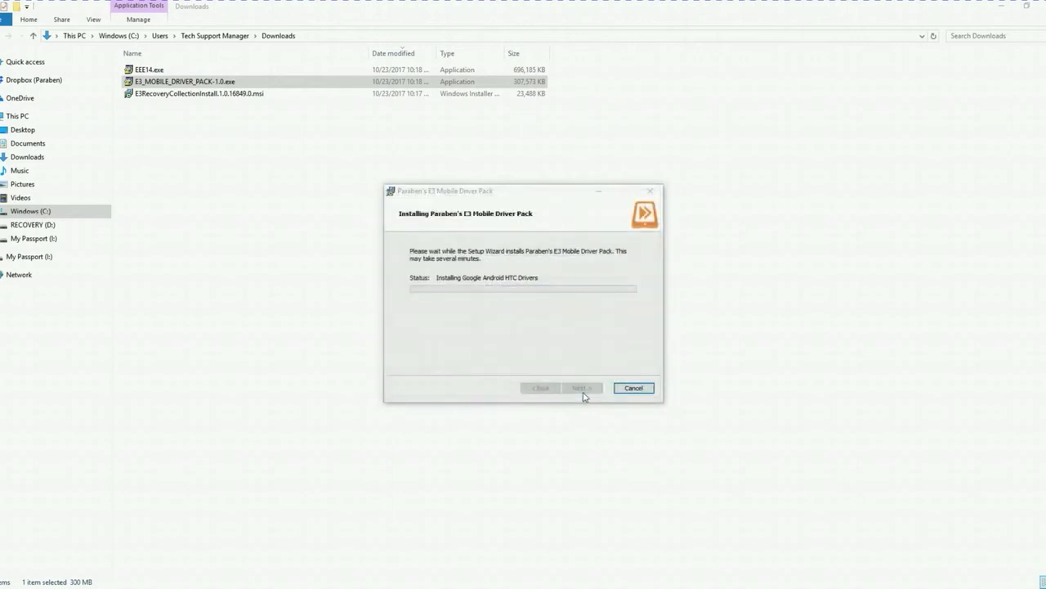
left_click(583, 396)
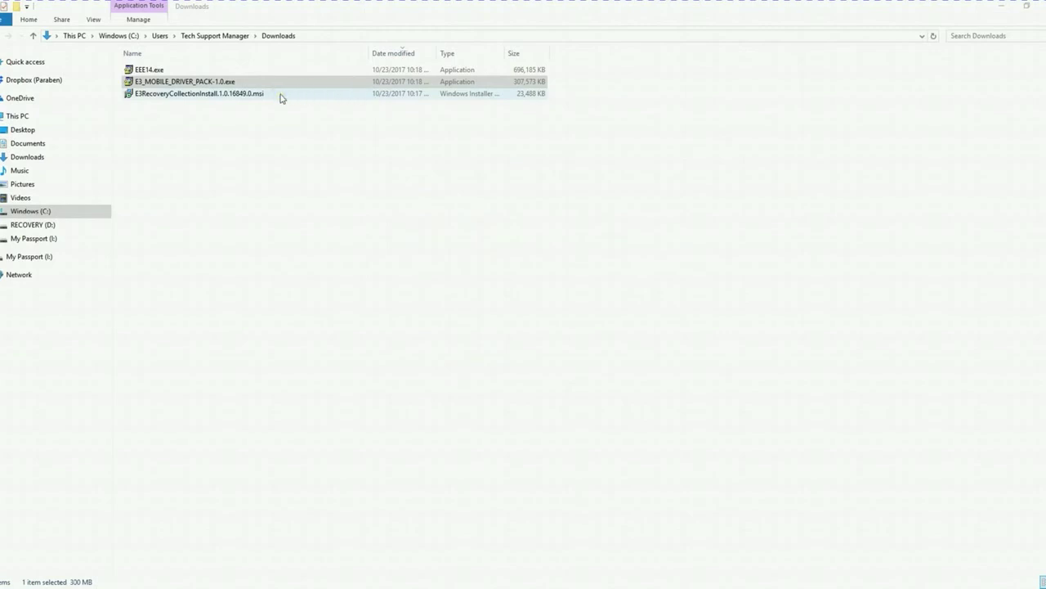
Run E3RecoveryCollectionInstall.1.0.16849.0.msi, accept the license, keep the default folder and finish.
left_click(281, 95)
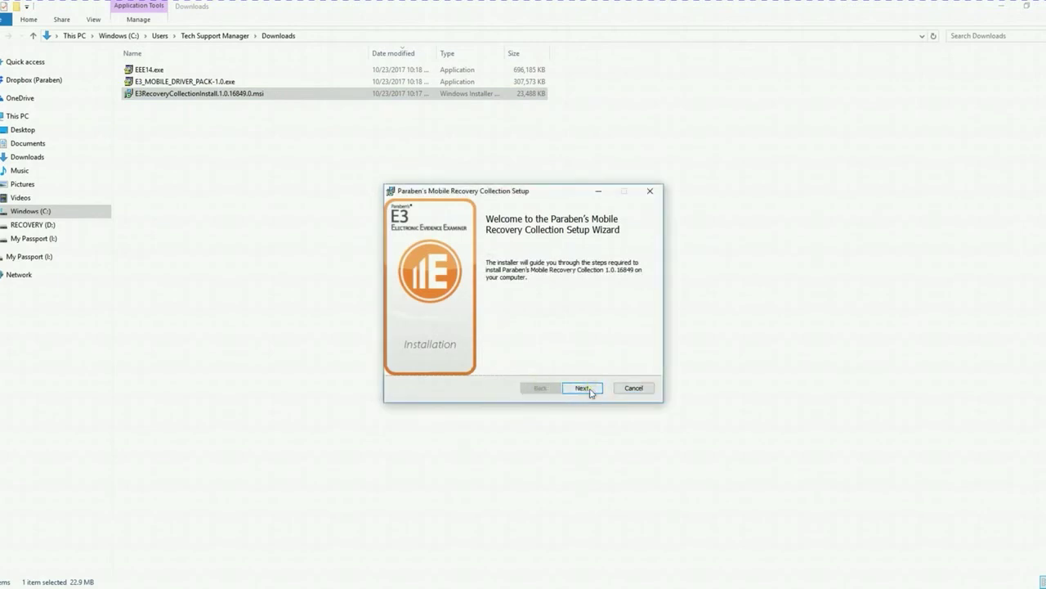
left_click(591, 391)
left_click(458, 363)
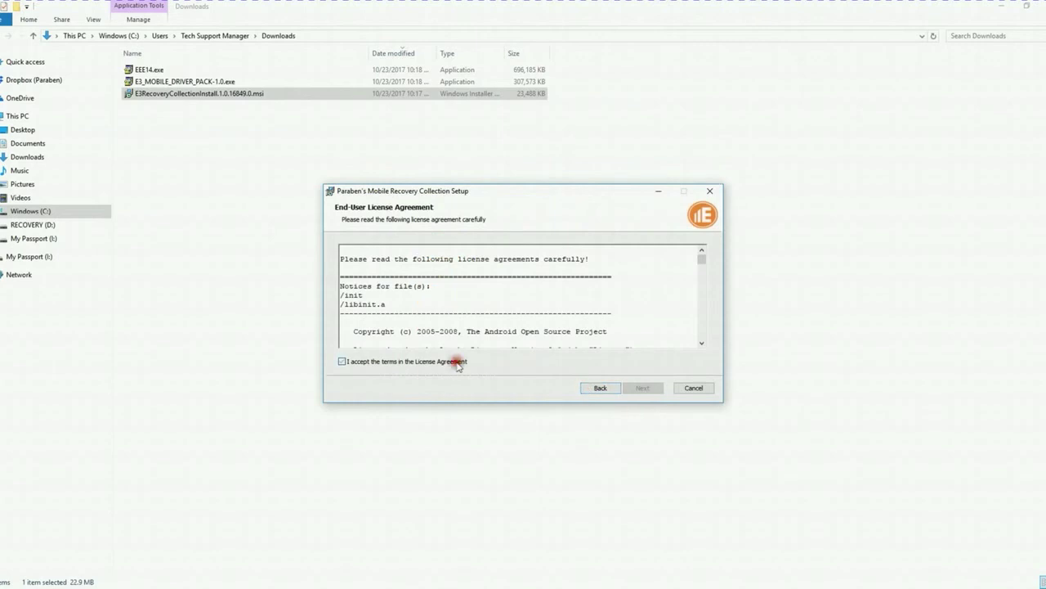
left_click(646, 387)
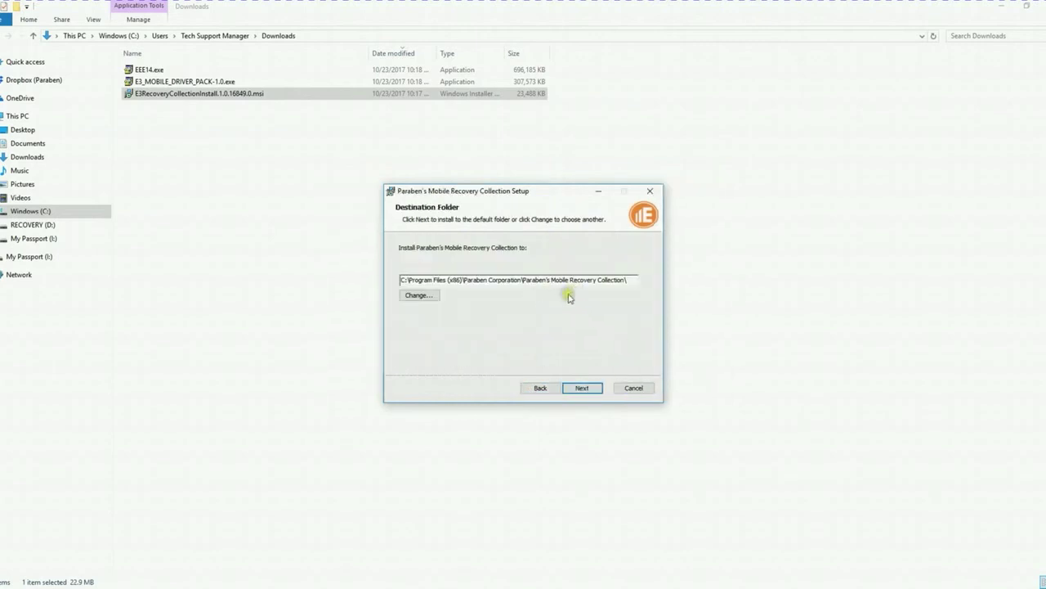
left_click(584, 389)
left_click(586, 390)
left_click(595, 389)
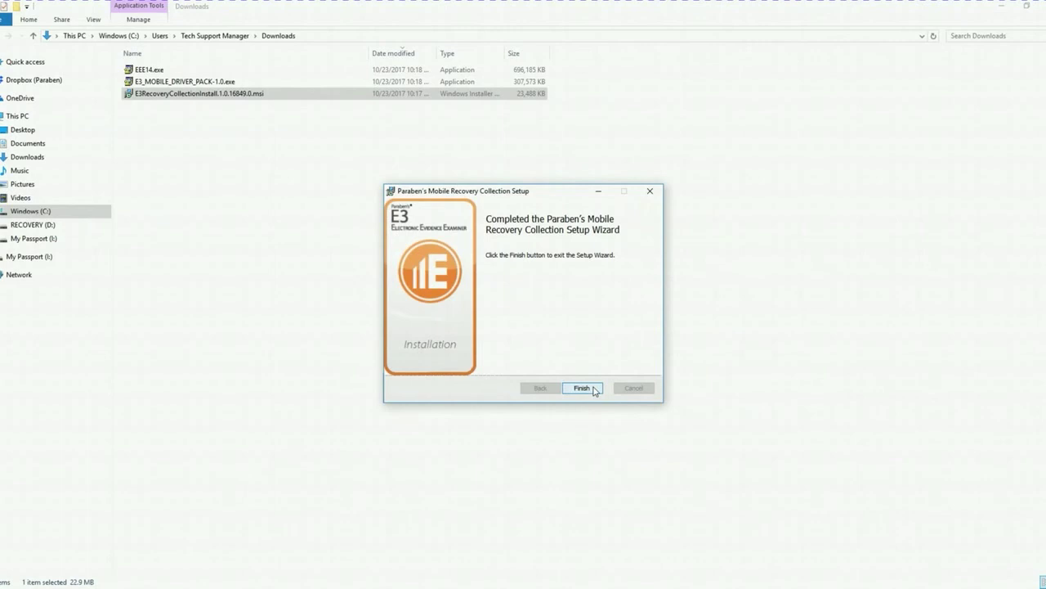
left_click(582, 388)
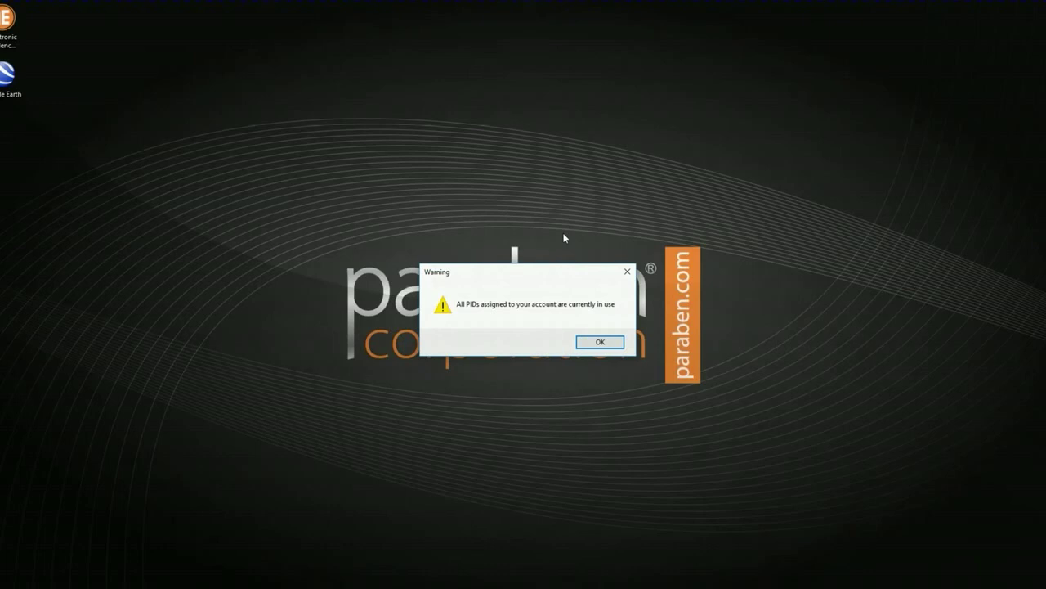
Dismiss the PIDs-in-use warning and choose a different activation type at the license server error.
left_click(590, 345)
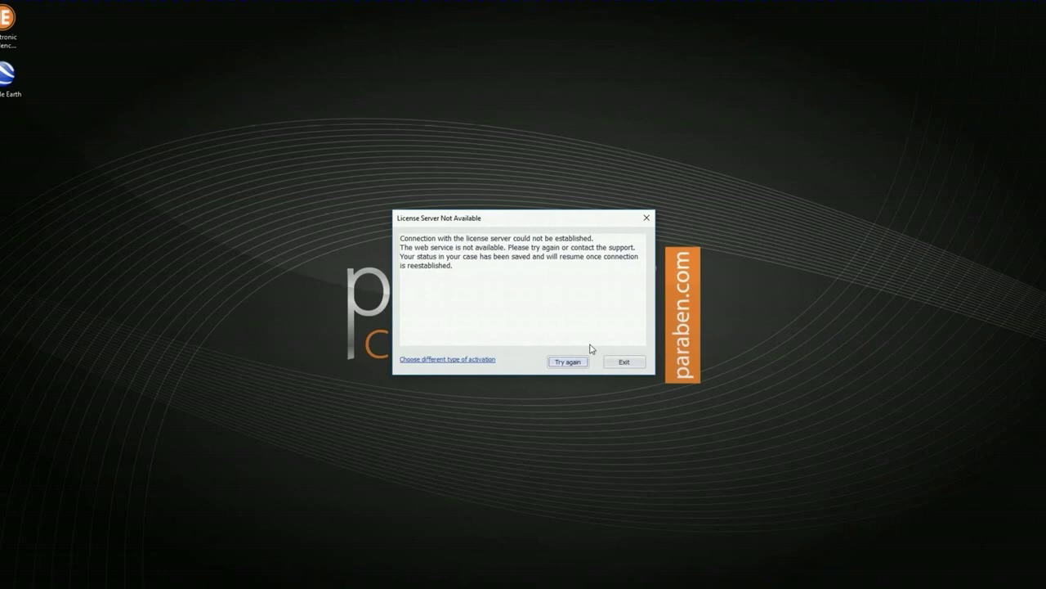
left_click(472, 359)
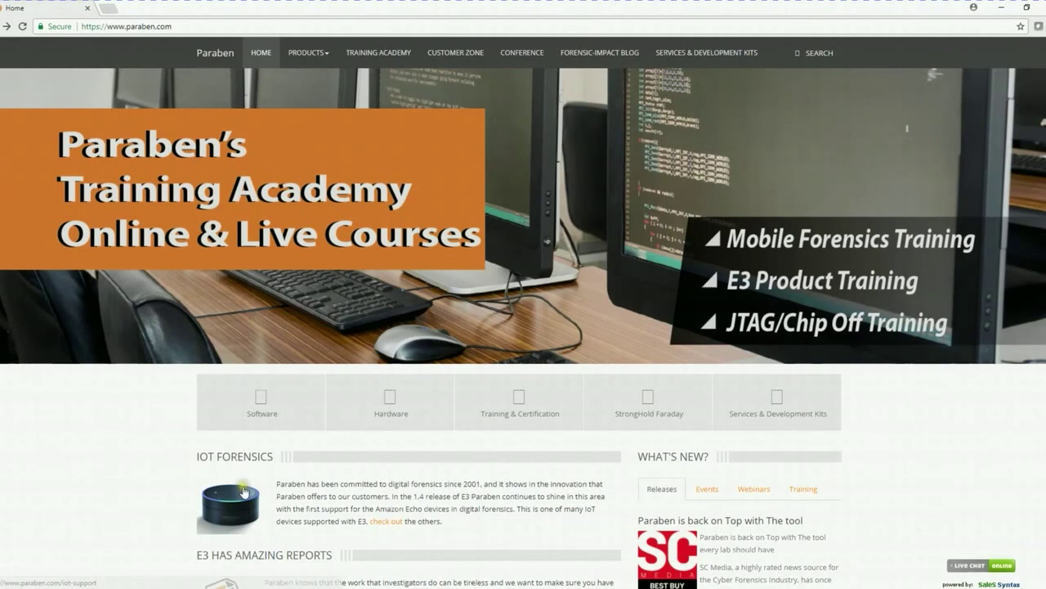
Open the E3 Universal Trial Request form via the homepage TRIAL link, then minimize the browser.
scroll(242, 491, "down", 3)
scroll(242, 491, "down", 3)
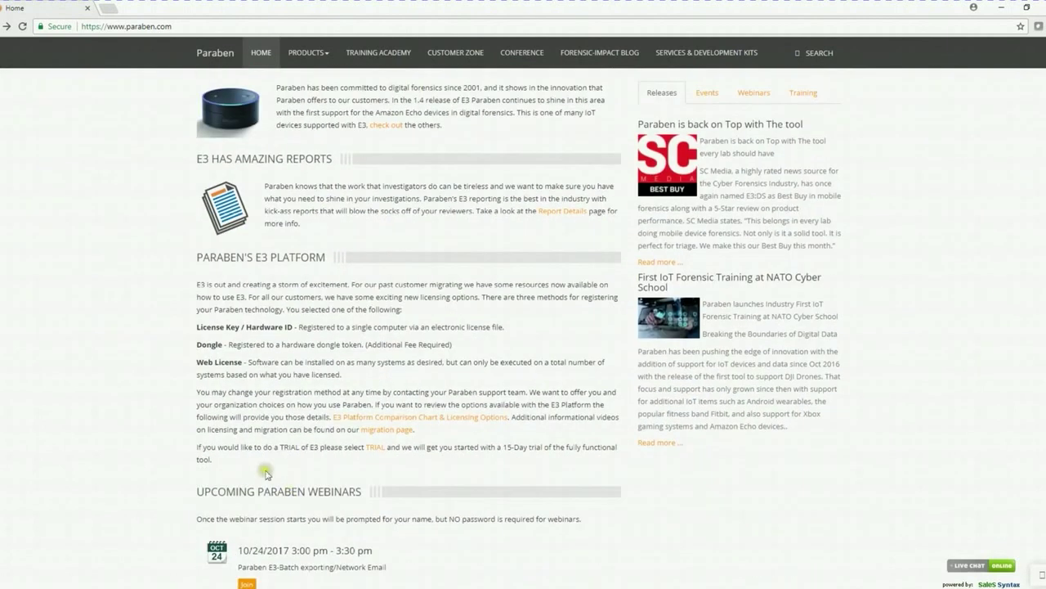
left_click_drag(204, 451, 367, 456)
left_click(396, 455)
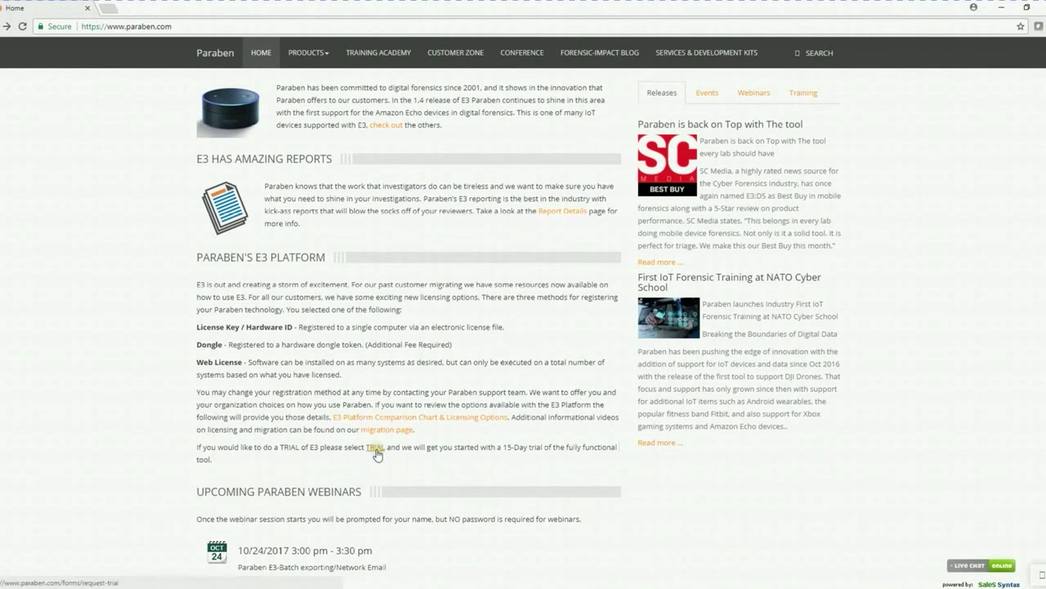
left_click(377, 451)
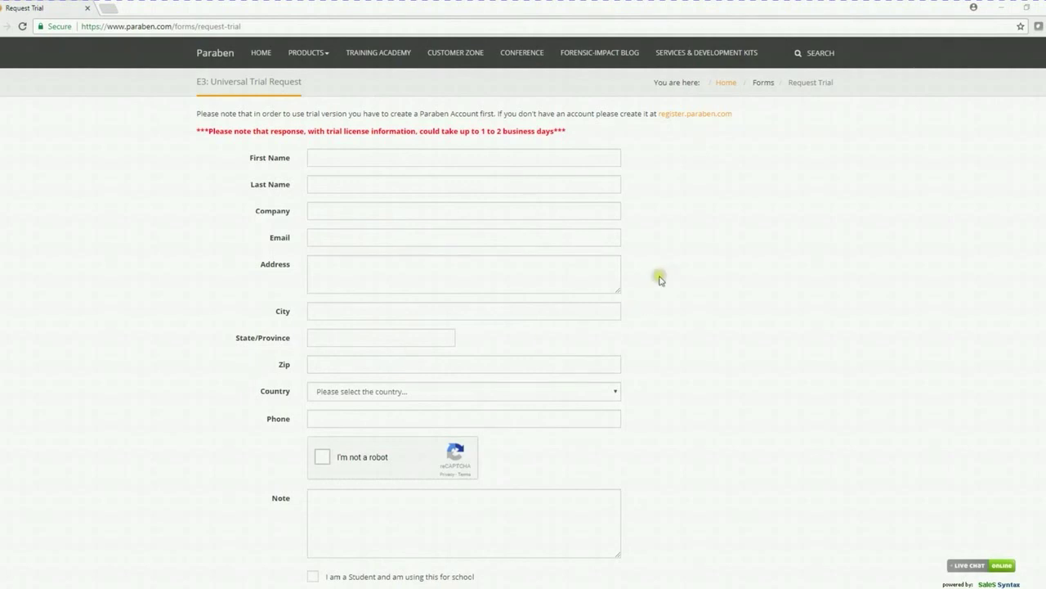
left_click(1003, 14)
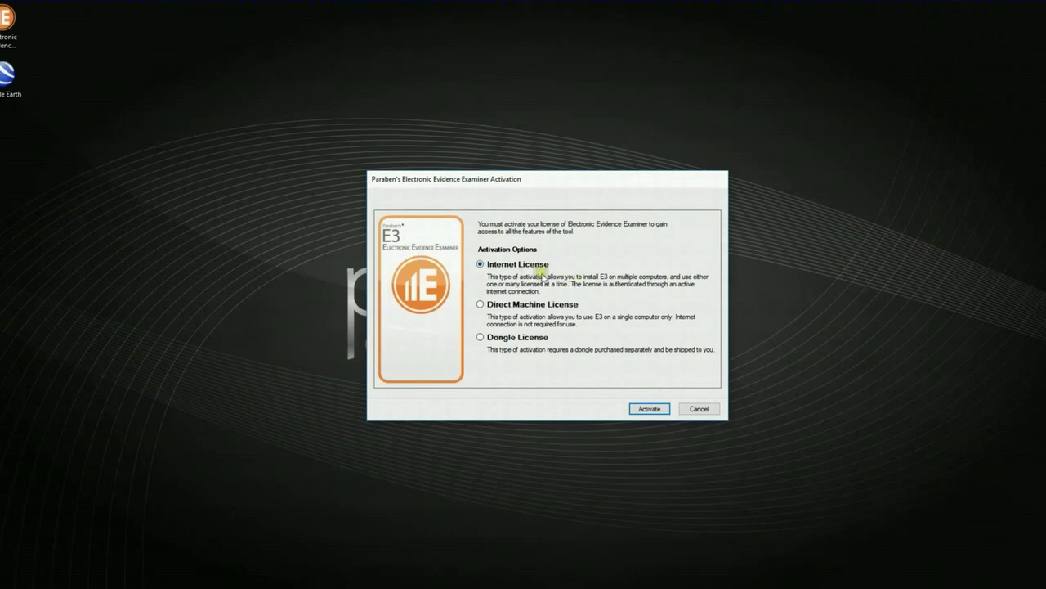
Start Internet License activation with 'Save credentials for future use' unchecked.
left_click(650, 409)
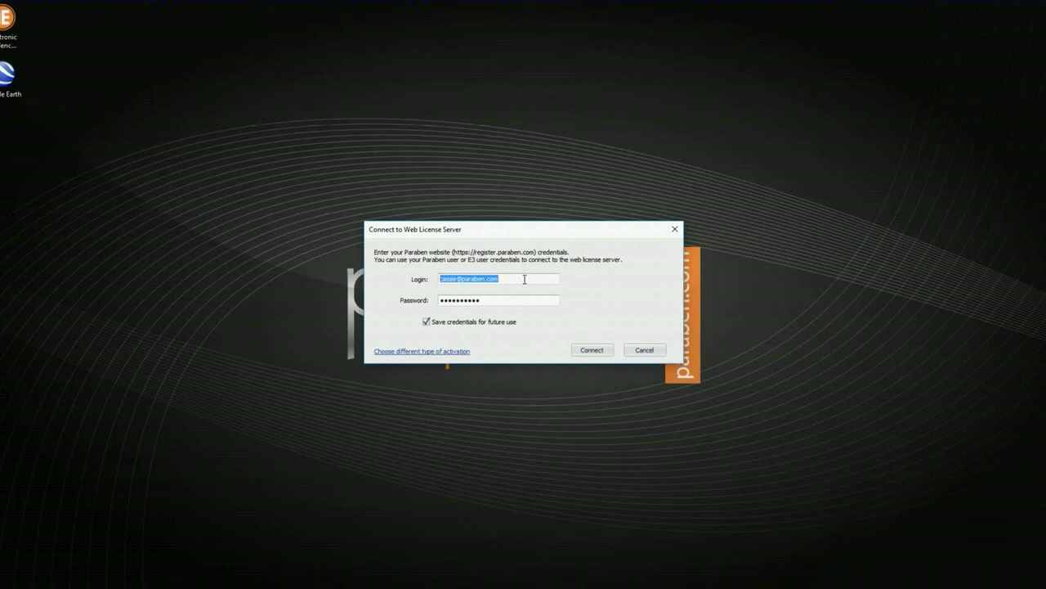
left_click(426, 323)
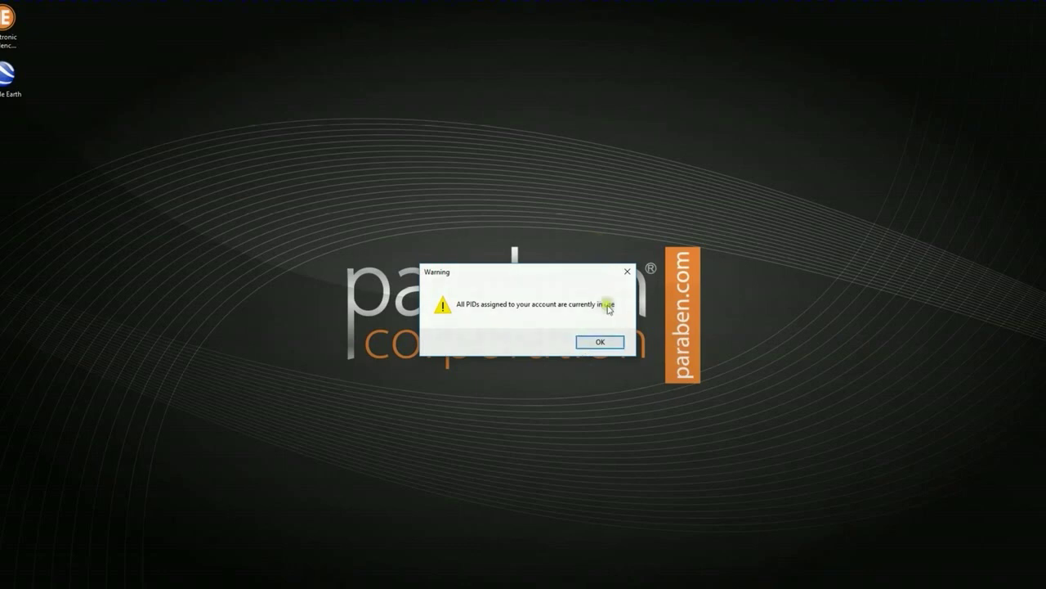
Dismiss the PIDs-in-use warning and retry the internet activation with the web license server.
left_click(600, 343)
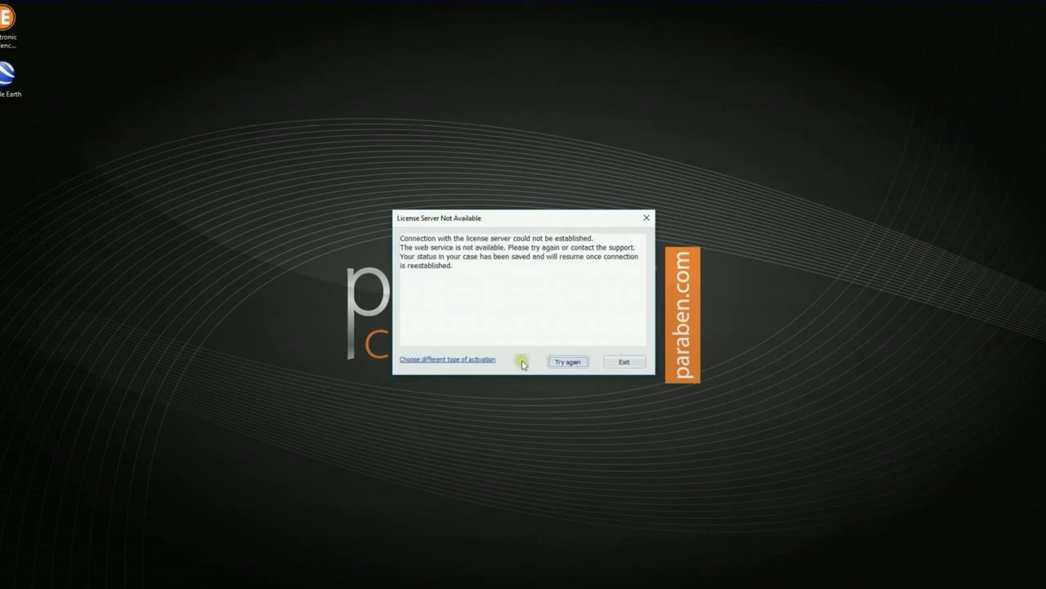
left_click(480, 360)
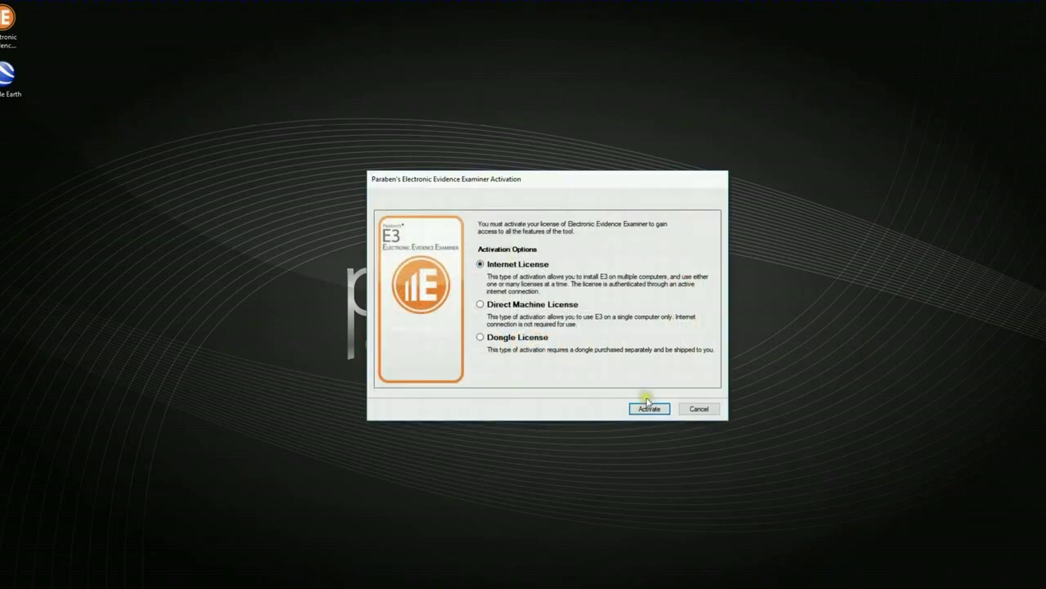
left_click(647, 406)
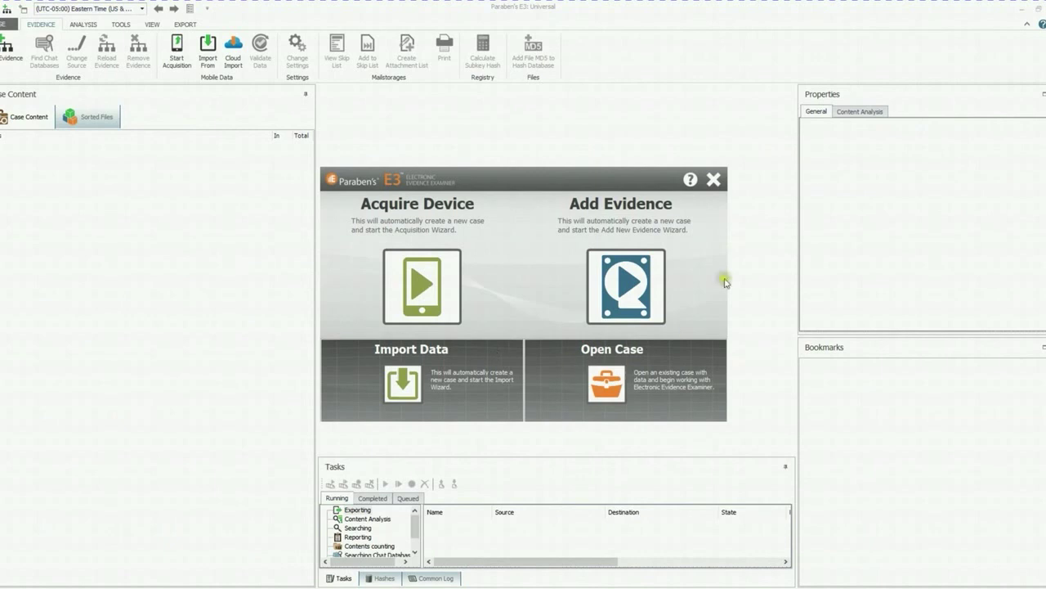
Close the welcome screen and show the About details, including the Web License Server registration and E3: Universal license.
left_click(713, 179)
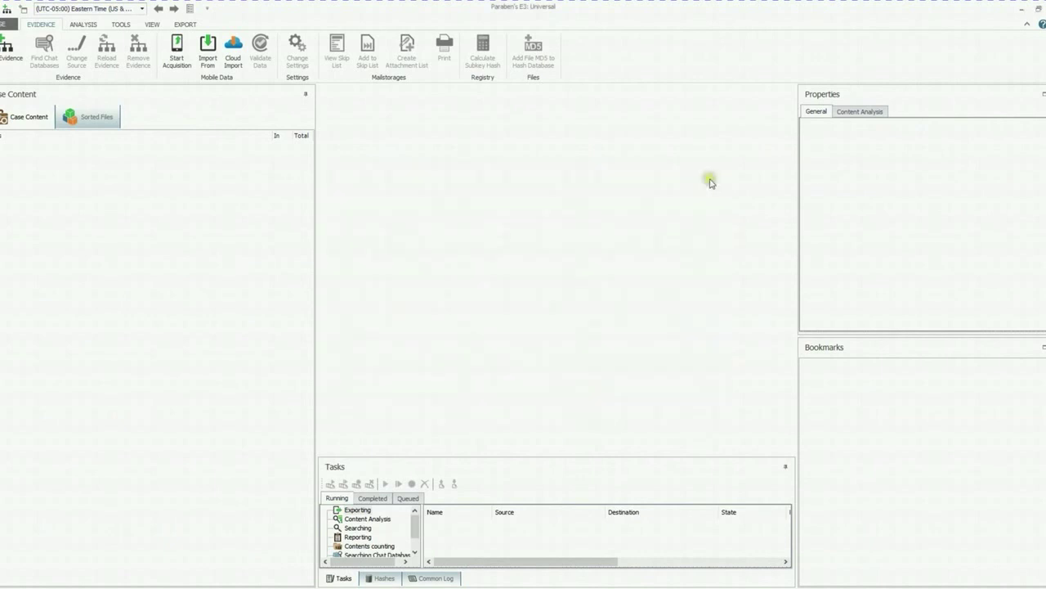
left_click(3, 24)
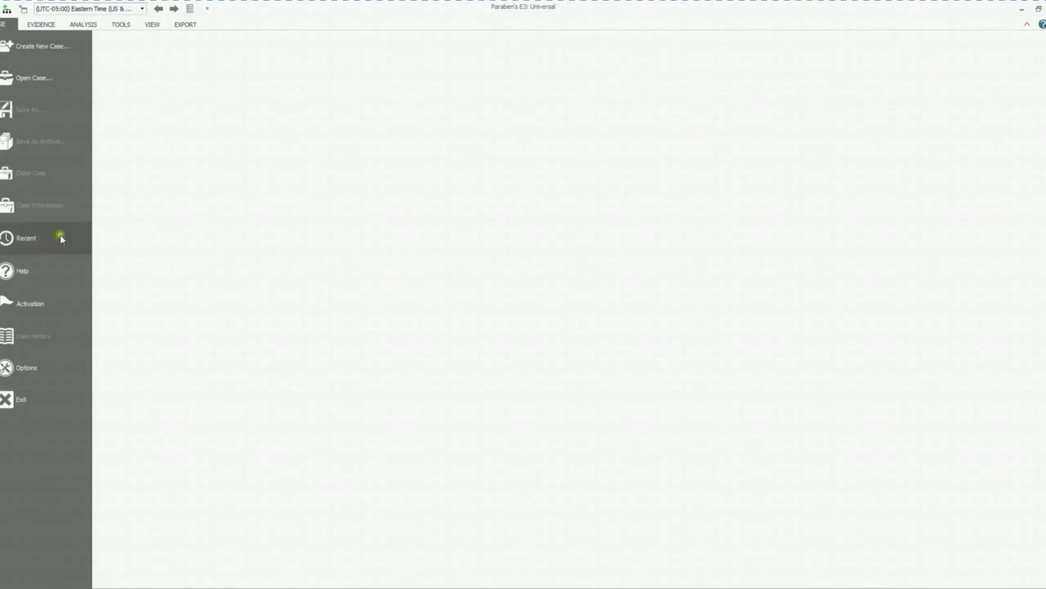
left_click(67, 272)
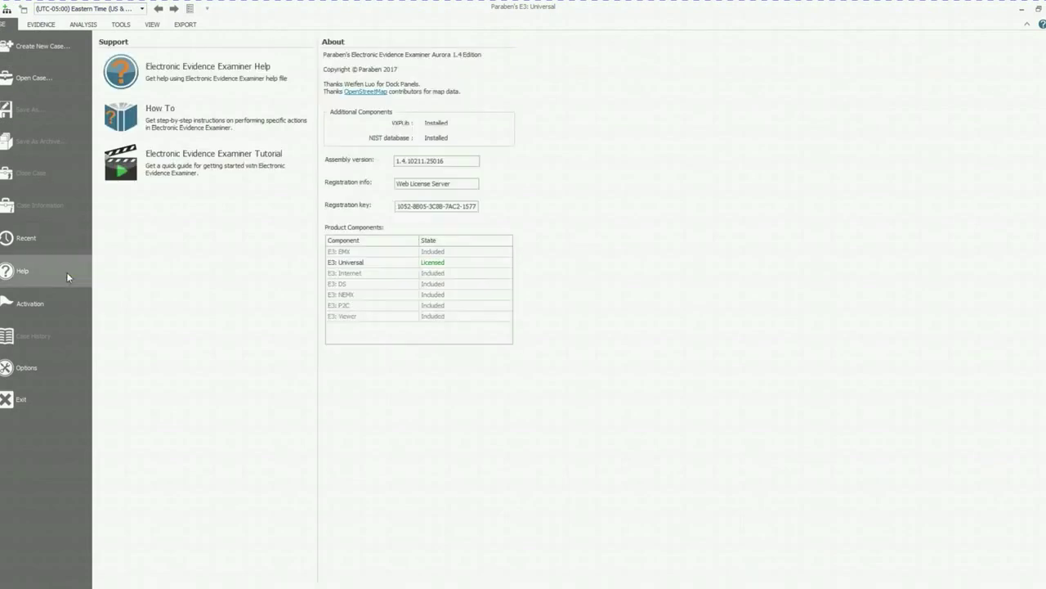